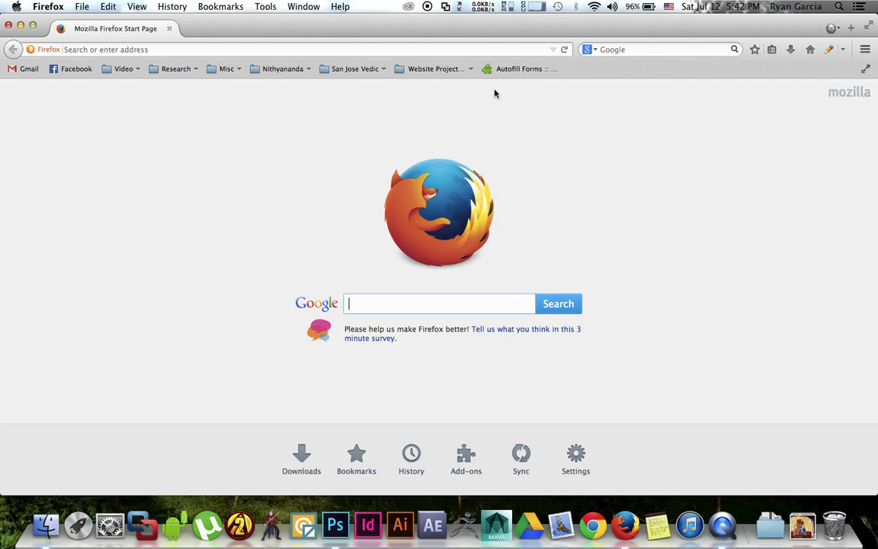
- Install the Autofill Forms add-on from its add-on page and confirm the install
{"action": "left_click", "coordinate": [507, 70]}
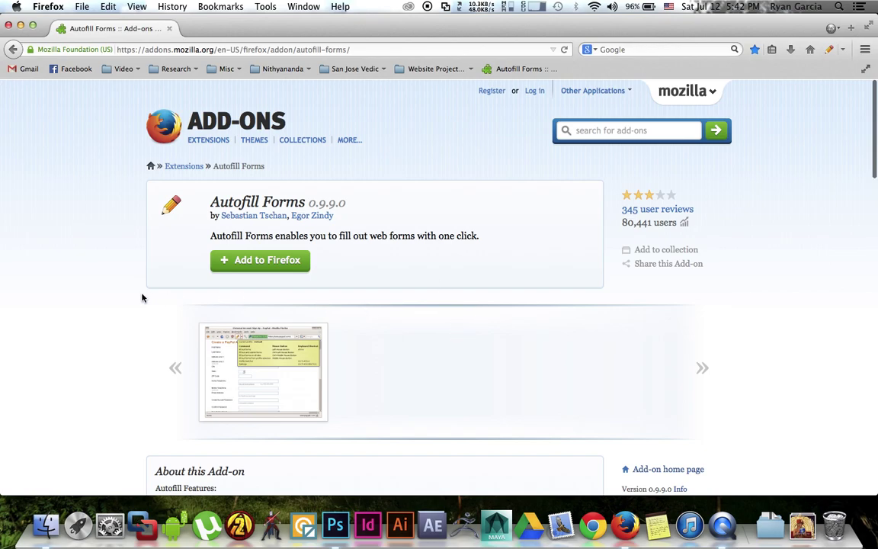
{"action": "left_click", "coordinate": [407, 47]}
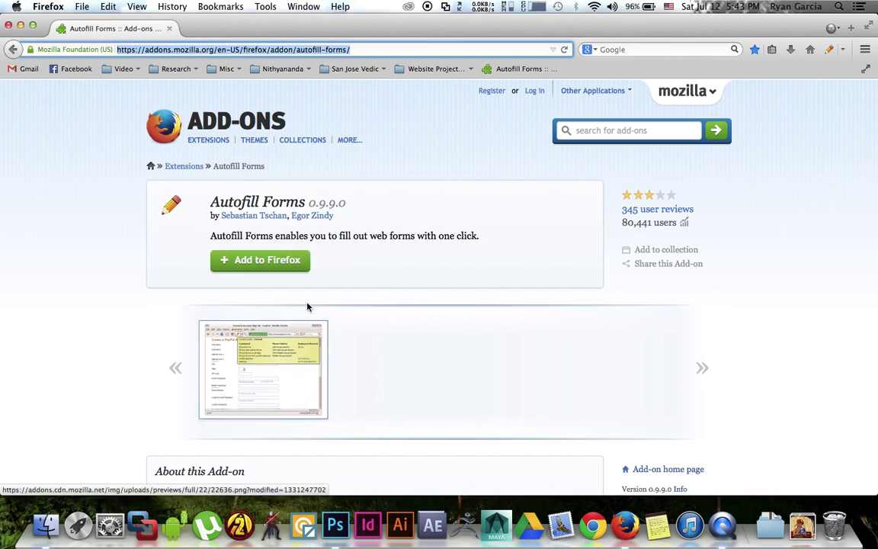
{"action": "left_click", "coordinate": [281, 264]}
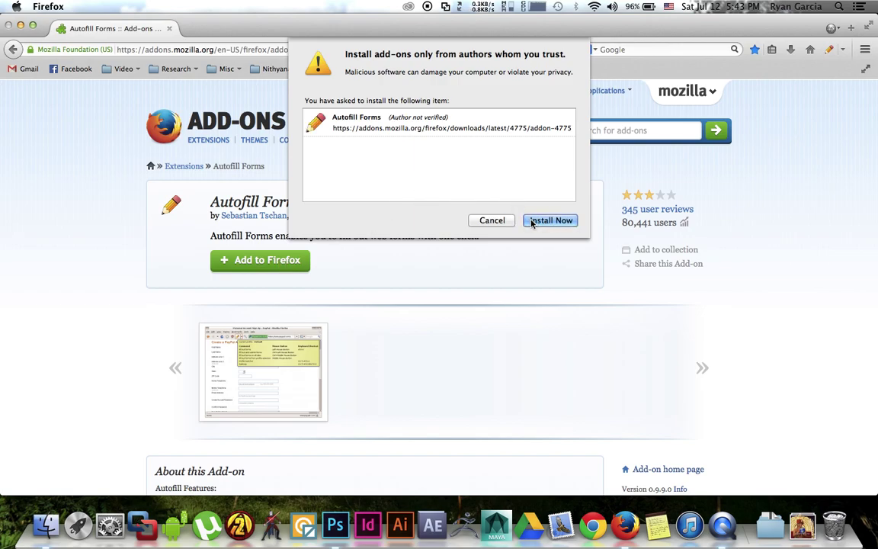
{"action": "left_click", "coordinate": [533, 221]}
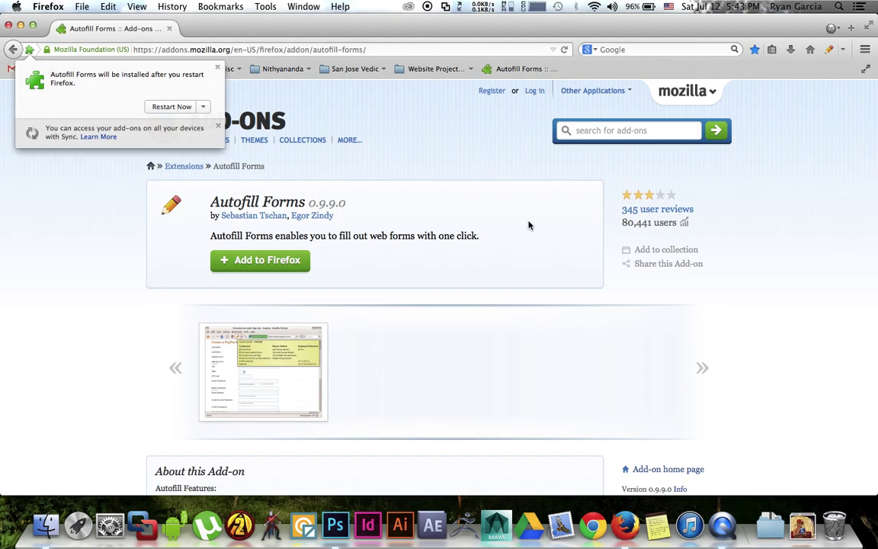
{"action": "left_click", "coordinate": [172, 108]}
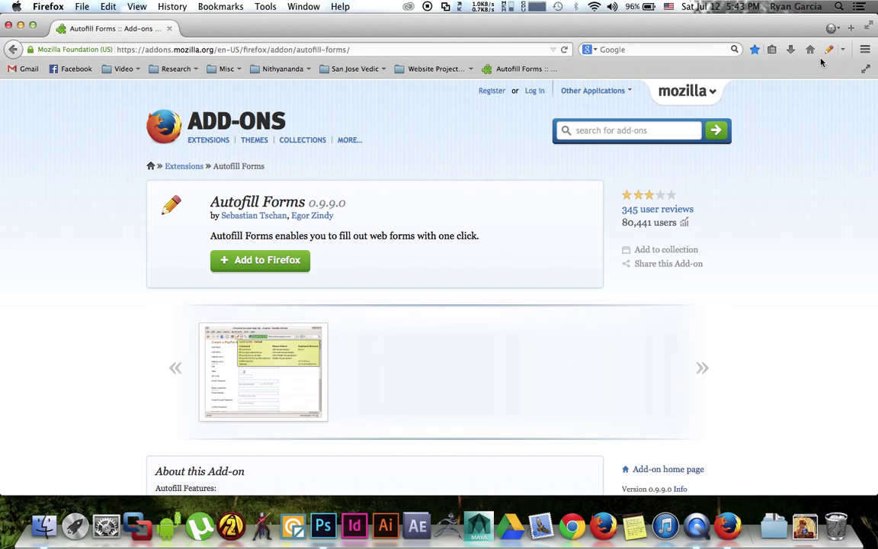
{"action": "mouse_move", "coordinate": [829, 59]}
{"action": "left_click", "coordinate": [844, 52]}
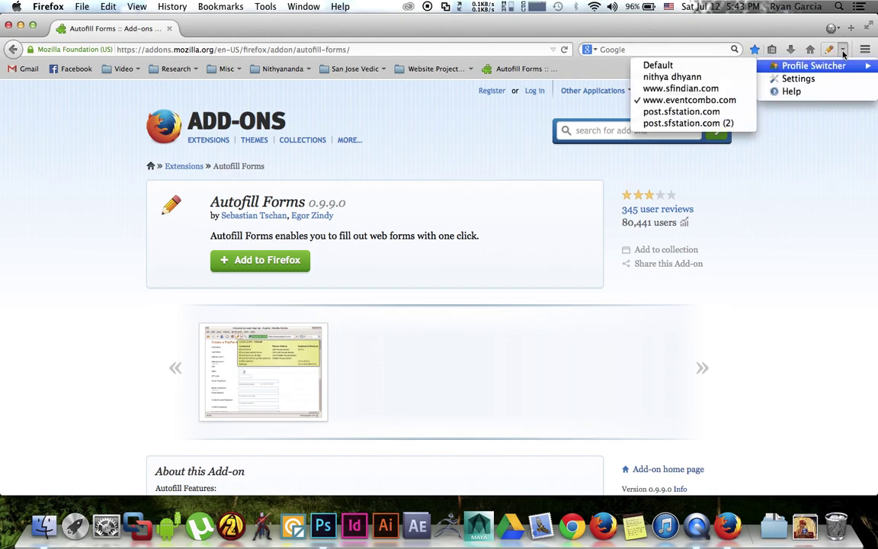
{"action": "left_click", "coordinate": [844, 51]}
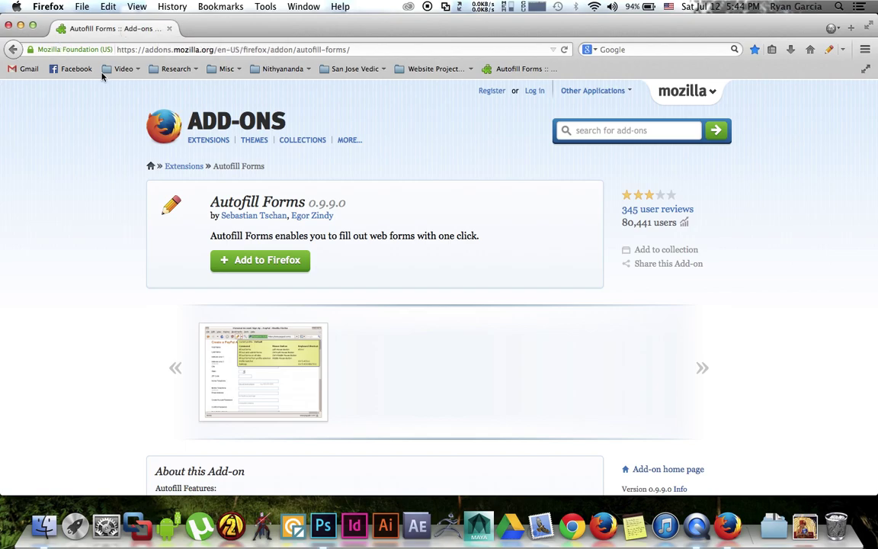
- Go to the EventCombo site from the San Jose Vedic bookmarks folder
{"action": "left_click", "coordinate": [364, 70]}
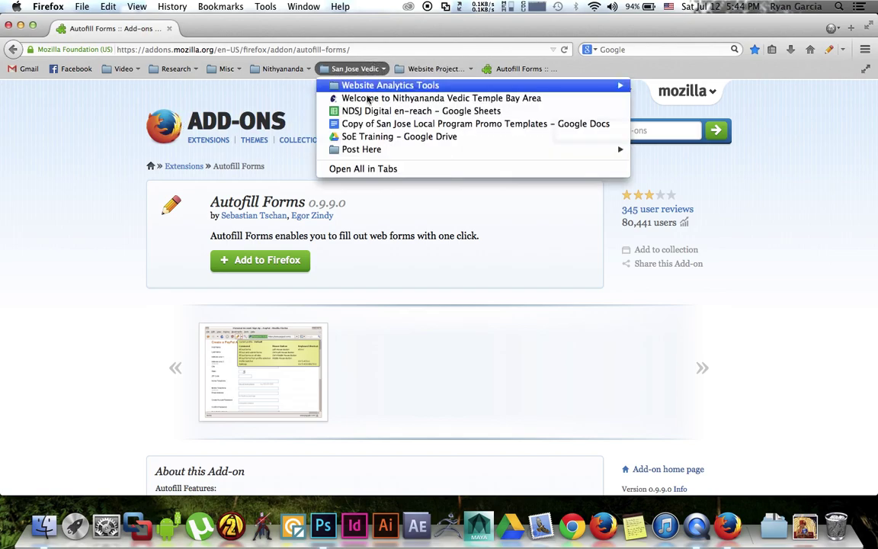
{"action": "mouse_move", "coordinate": [366, 151]}
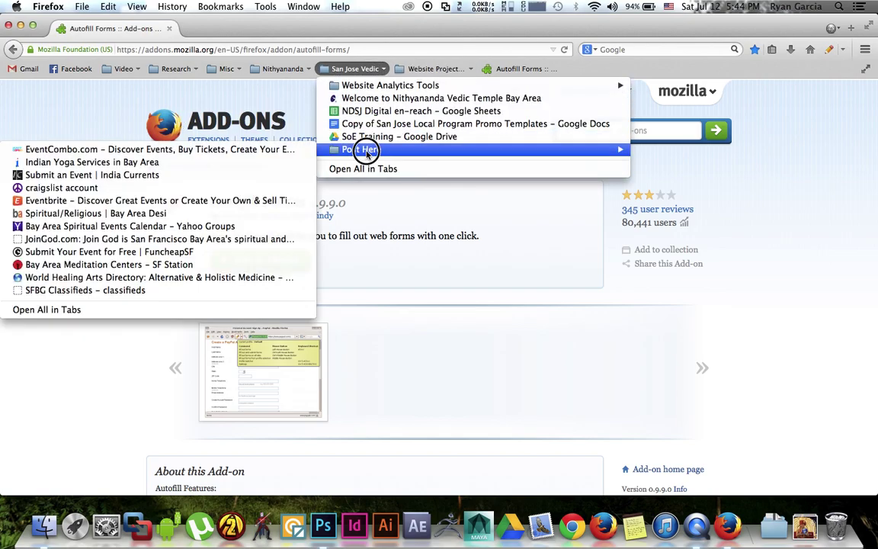
{"action": "left_click", "coordinate": [261, 151]}
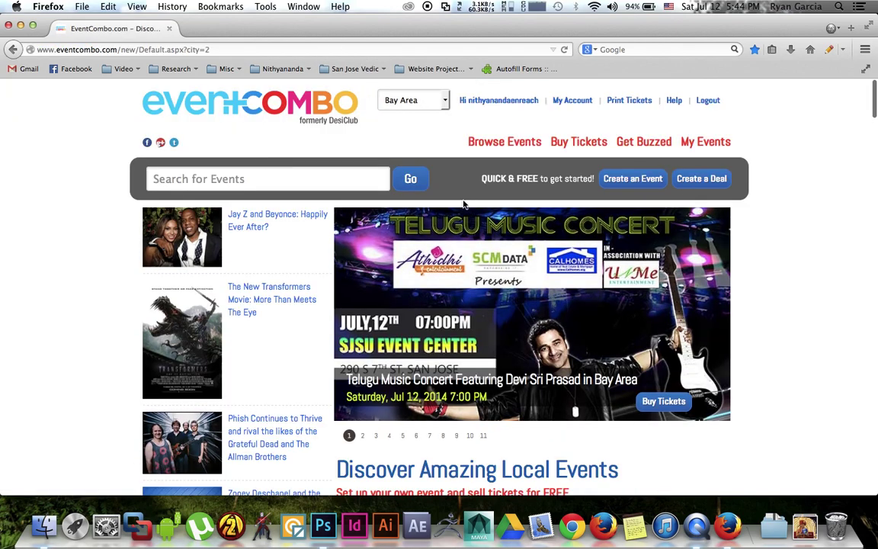
- Open the Create Event form and scroll to its empty Venue Name field
{"action": "left_click", "coordinate": [661, 186]}
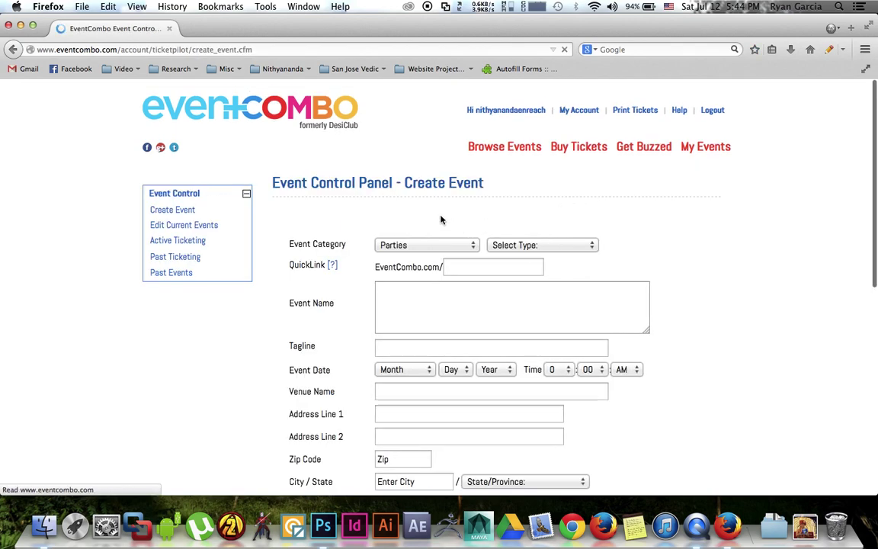
{"action": "scroll", "coordinate": [410, 194], "scroll_direction": "down", "scroll_amount": 1}
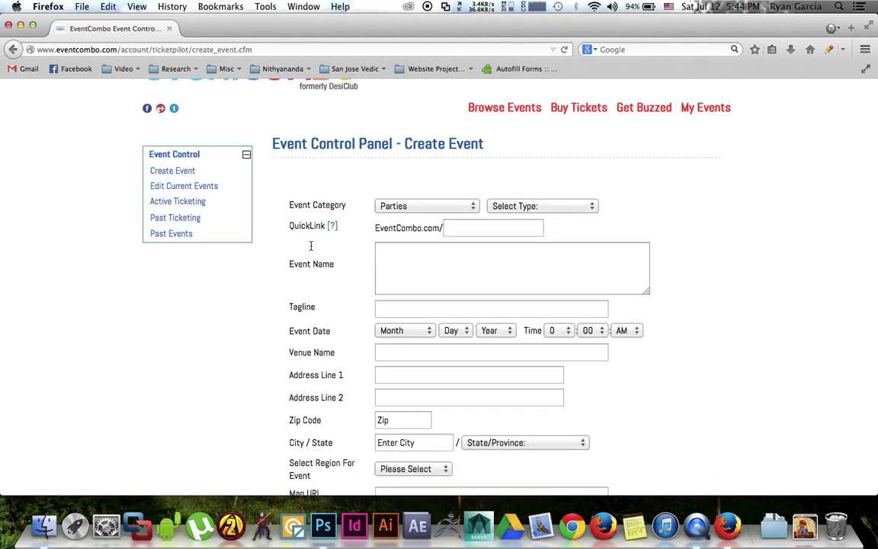
{"action": "scroll", "coordinate": [586, 265], "scroll_direction": "down", "scroll_amount": 1}
{"action": "scroll", "coordinate": [586, 265], "scroll_direction": "down", "scroll_amount": 3}
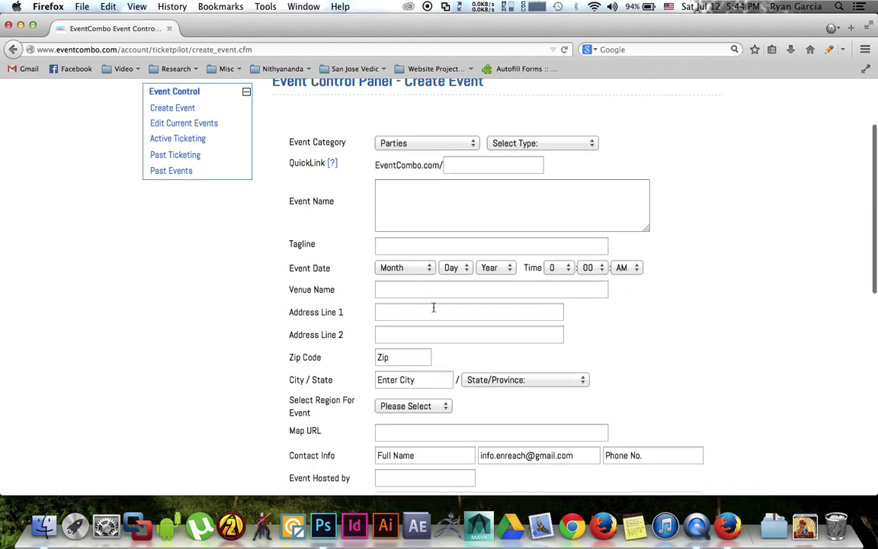
{"action": "scroll", "coordinate": [647, 313], "scroll_direction": "down", "scroll_amount": 5}
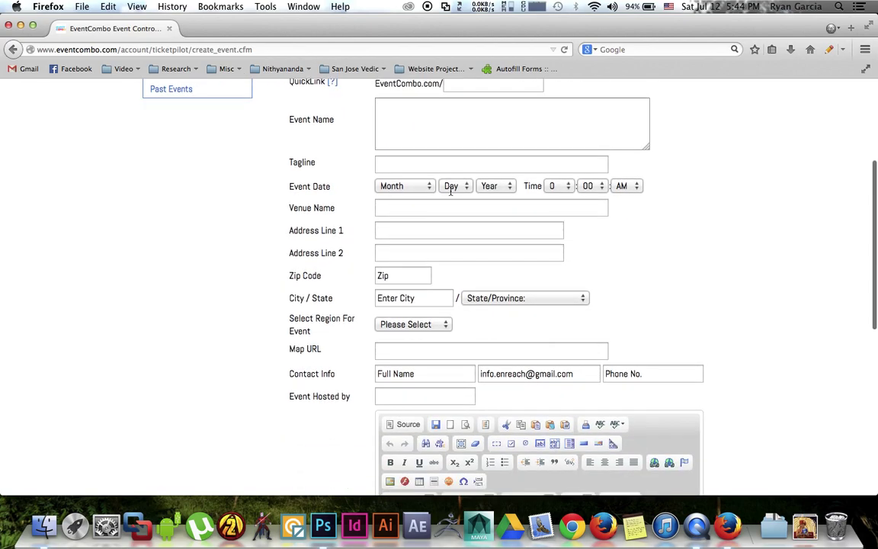
{"action": "scroll", "coordinate": [399, 151], "scroll_direction": "up", "scroll_amount": 3}
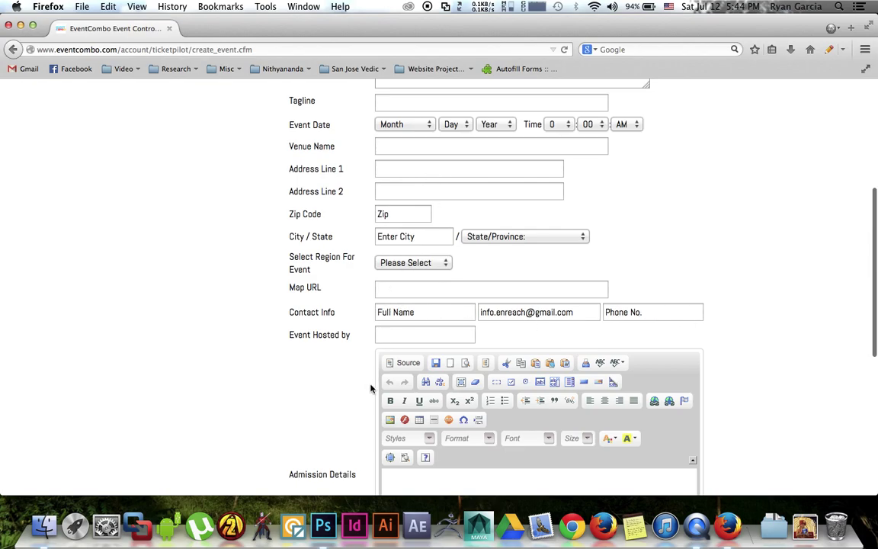
{"action": "scroll", "coordinate": [371, 388], "scroll_direction": "down", "scroll_amount": 2}
{"action": "scroll", "coordinate": [371, 388], "scroll_direction": "down", "scroll_amount": 5}
{"action": "scroll", "coordinate": [483, 375], "scroll_direction": "up", "scroll_amount": 7}
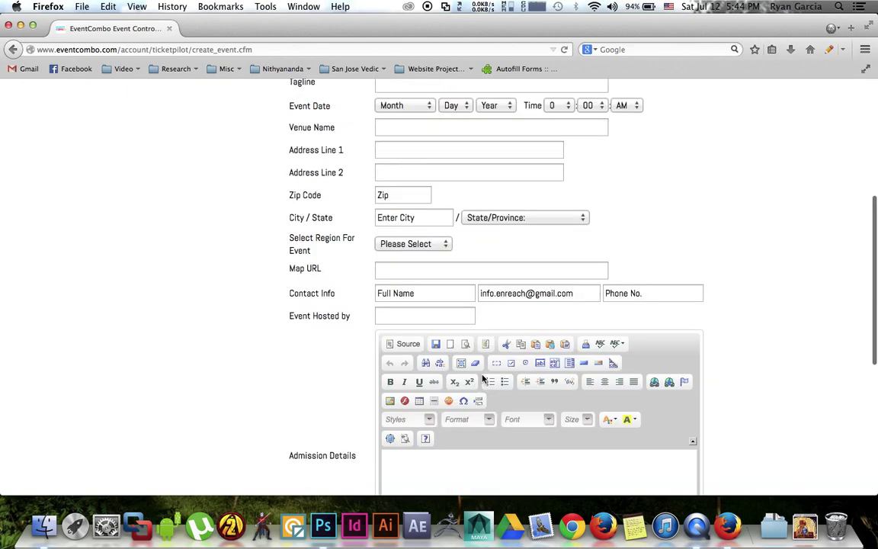
{"action": "scroll", "coordinate": [483, 377], "scroll_direction": "up", "scroll_amount": 6}
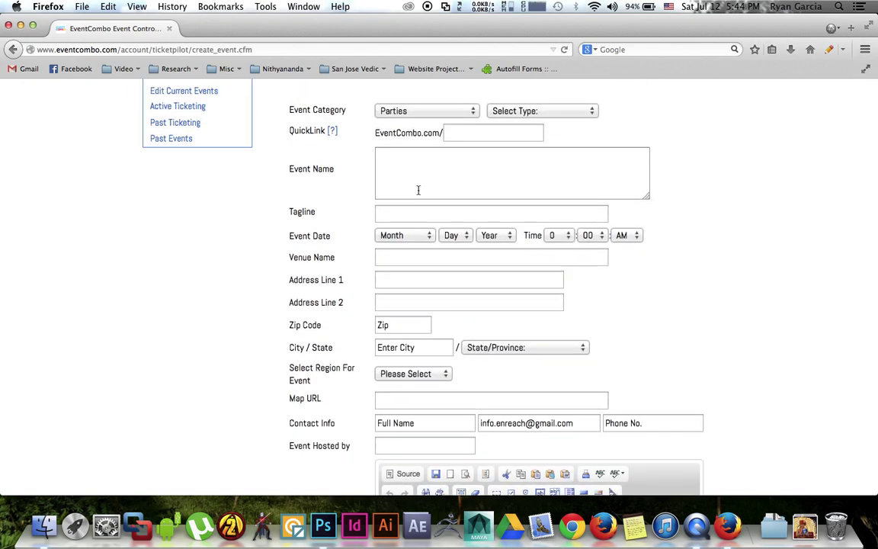
{"action": "left_click", "coordinate": [402, 254]}
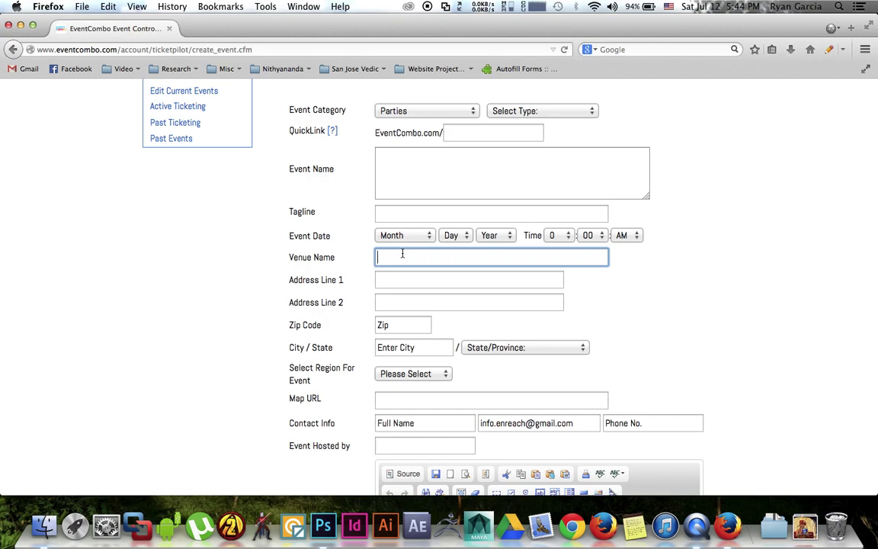
{"action": "key", "text": "Tab"}
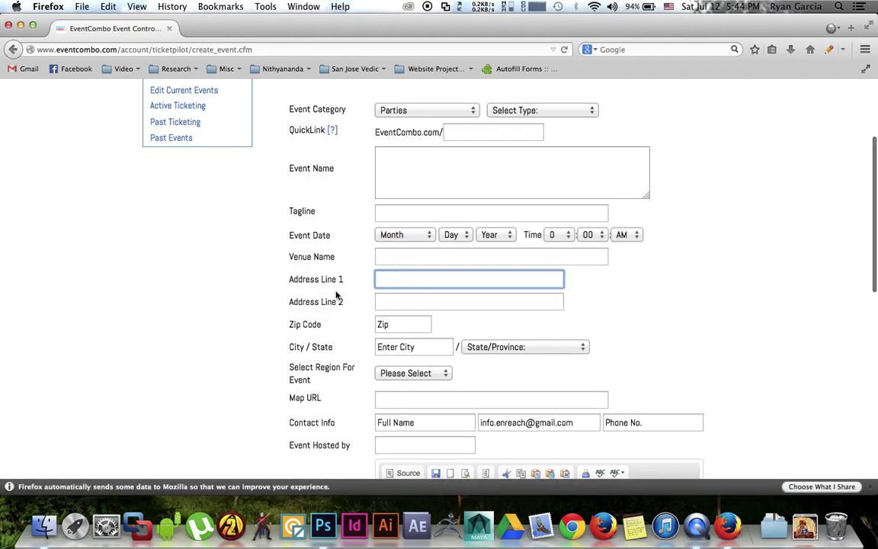
{"action": "scroll", "coordinate": [418, 308], "scroll_direction": "down", "scroll_amount": 3}
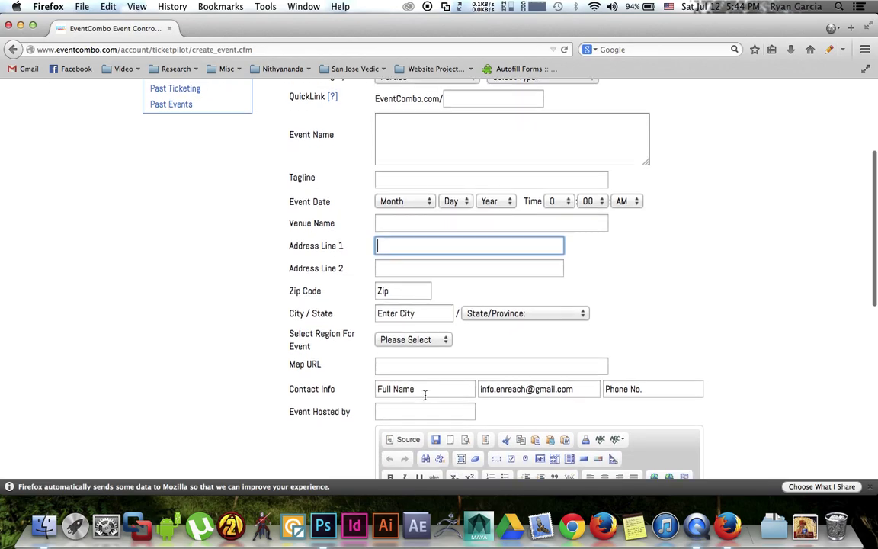
{"action": "scroll", "coordinate": [425, 395], "scroll_direction": "down", "scroll_amount": 1}
{"action": "scroll", "coordinate": [392, 419], "scroll_direction": "down", "scroll_amount": 5}
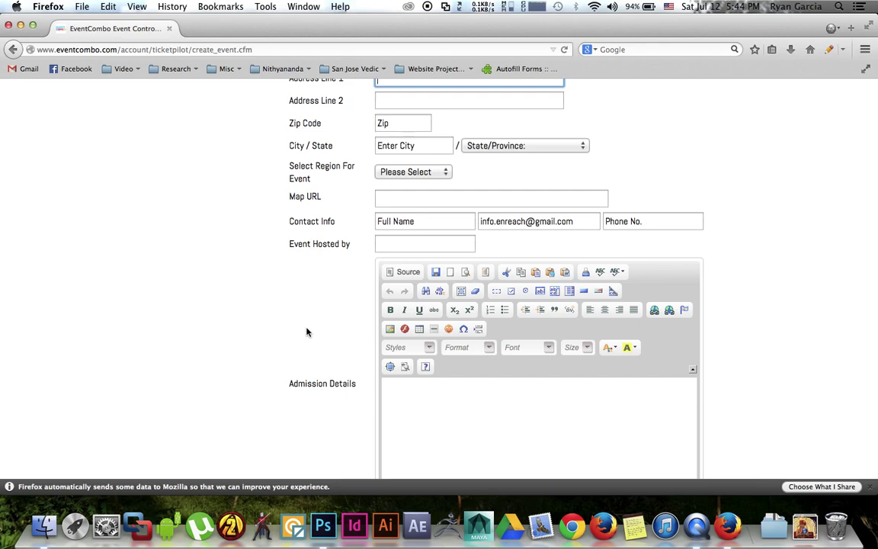
{"action": "scroll", "coordinate": [308, 332], "scroll_direction": "down", "scroll_amount": 2}
{"action": "left_click", "coordinate": [420, 371]}
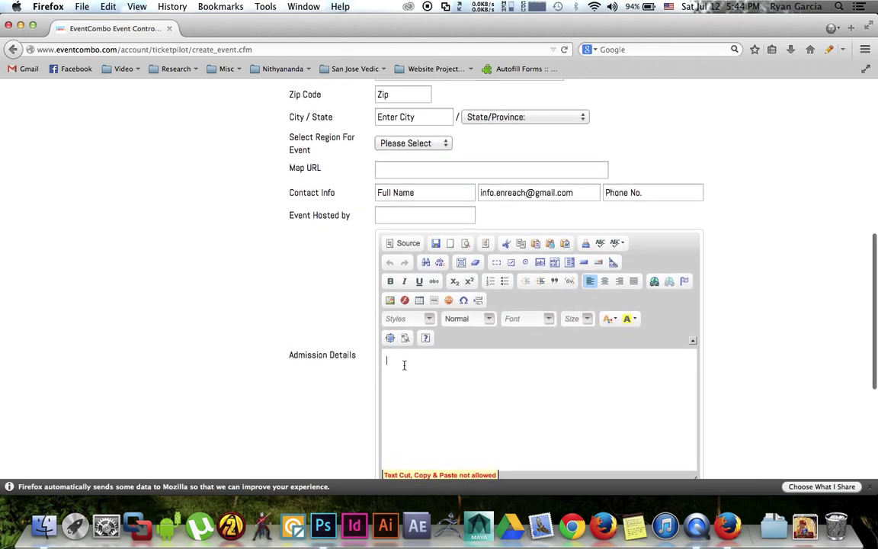
{"action": "scroll", "coordinate": [405, 365], "scroll_direction": "up", "scroll_amount": 2}
{"action": "scroll", "coordinate": [405, 372], "scroll_direction": "up", "scroll_amount": 7}
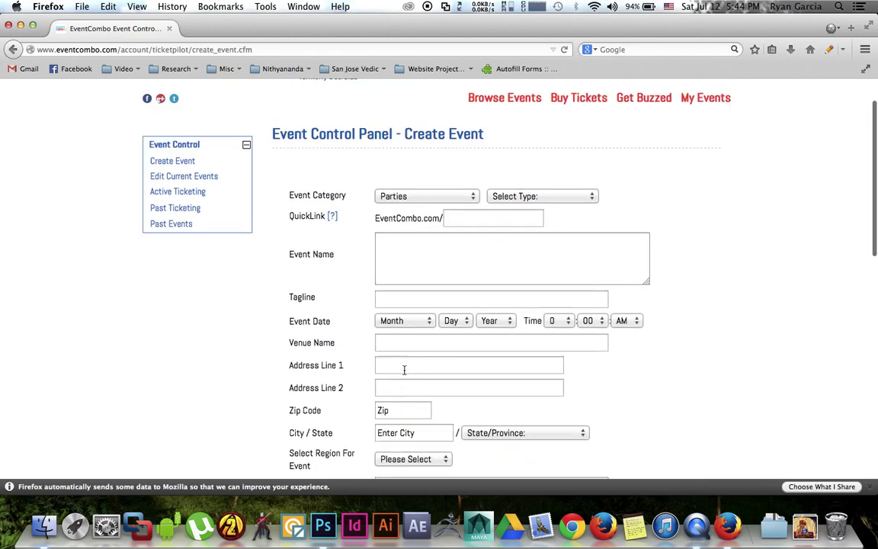
{"action": "left_click", "coordinate": [419, 252]}
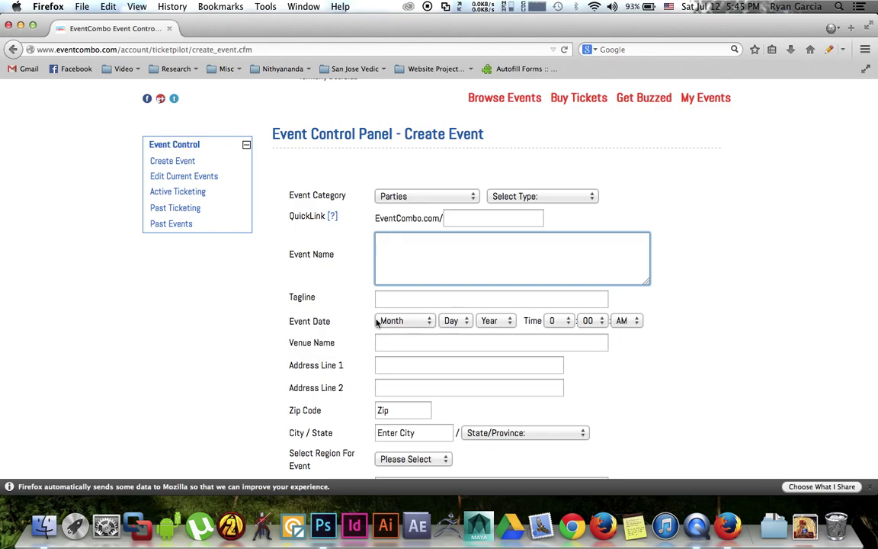
{"action": "left_click", "coordinate": [387, 344]}
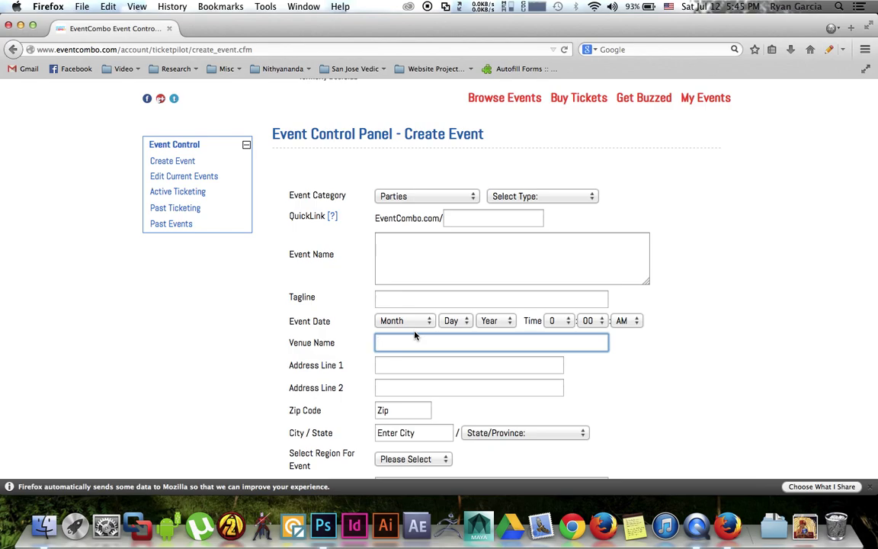
{"action": "scroll", "coordinate": [492, 293], "scroll_direction": "down", "scroll_amount": 3}
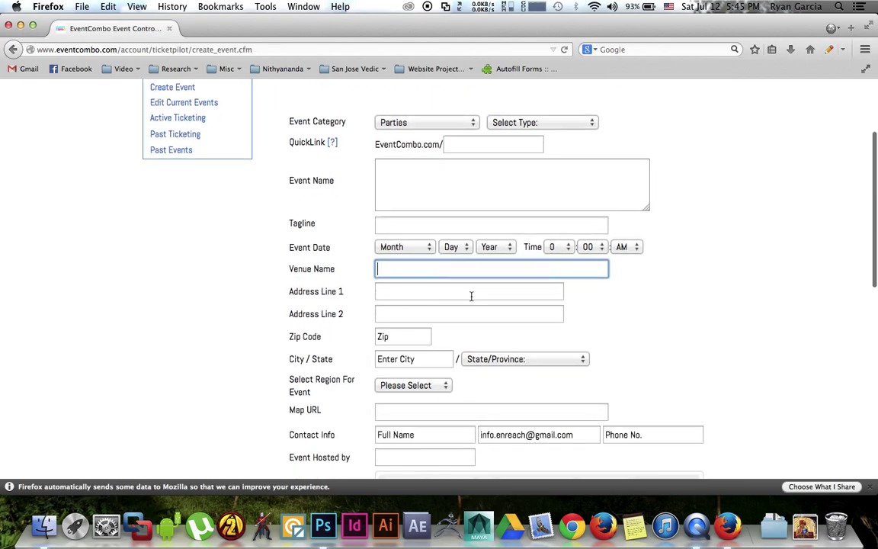
{"action": "right_click", "coordinate": [407, 270]}
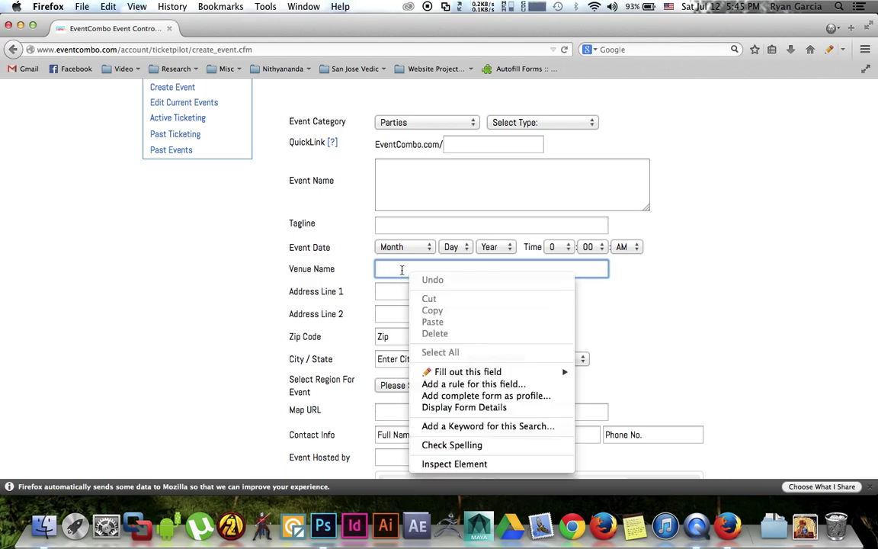
{"action": "left_click", "coordinate": [395, 273]}
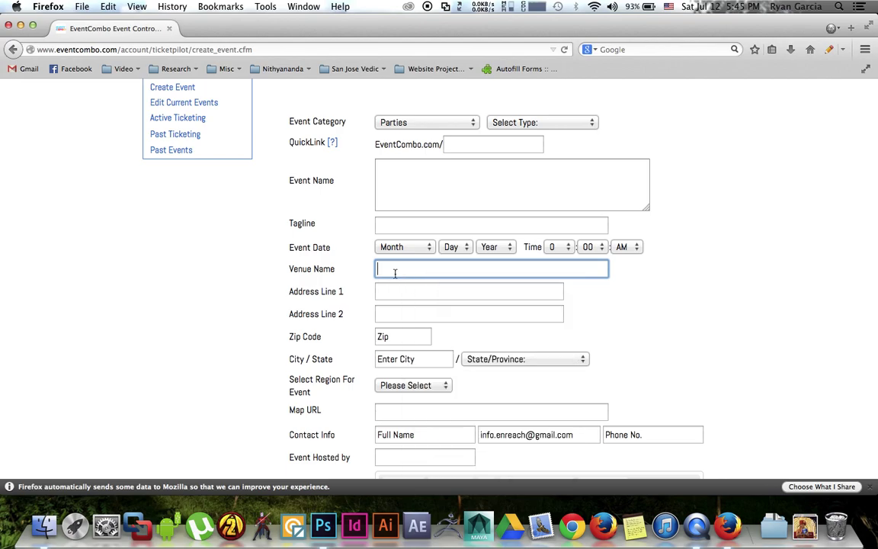
{"action": "left_click", "coordinate": [394, 272]}
{"action": "right_click", "coordinate": [396, 271]}
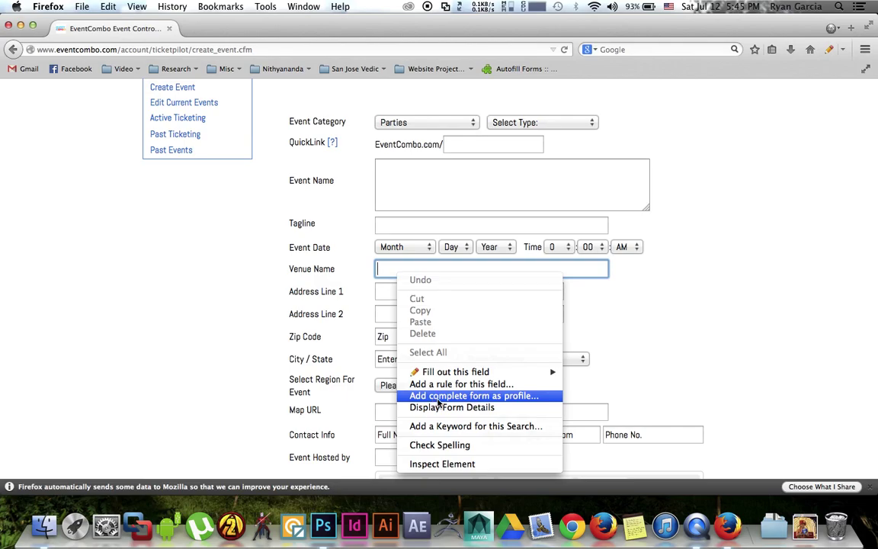
{"action": "left_click", "coordinate": [694, 384]}
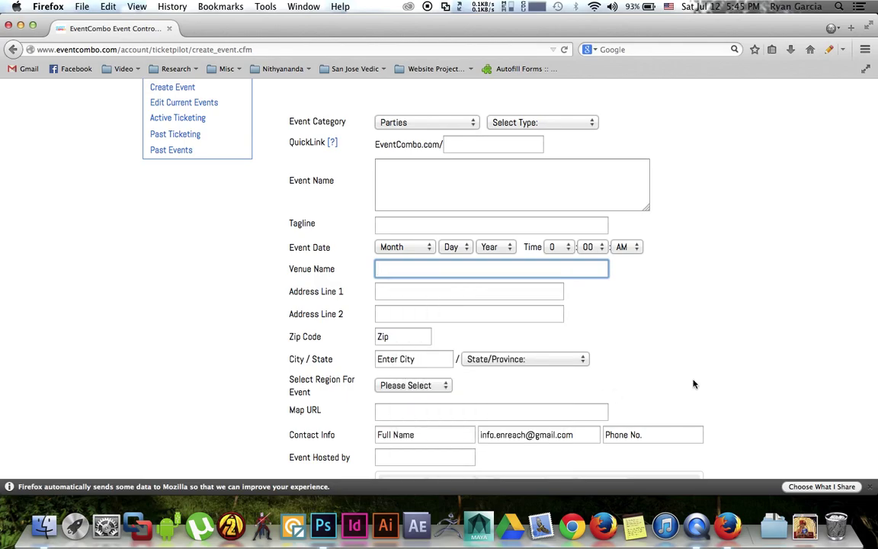
{"action": "left_click", "coordinate": [844, 52]}
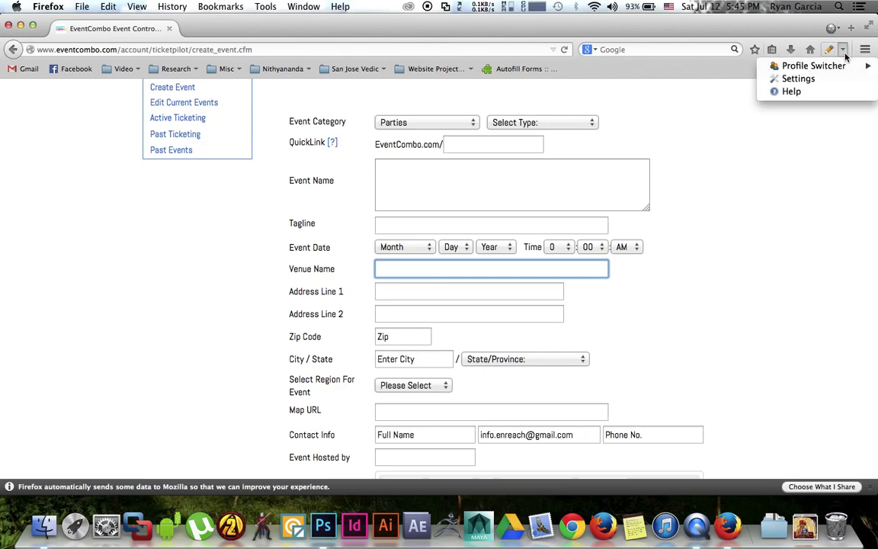
{"action": "mouse_move", "coordinate": [832, 66]}
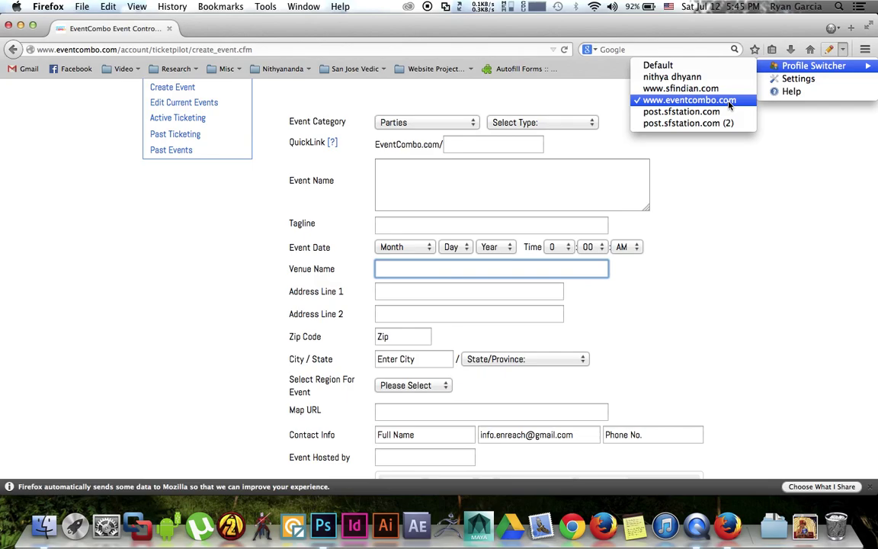
{"action": "left_click", "coordinate": [807, 82]}
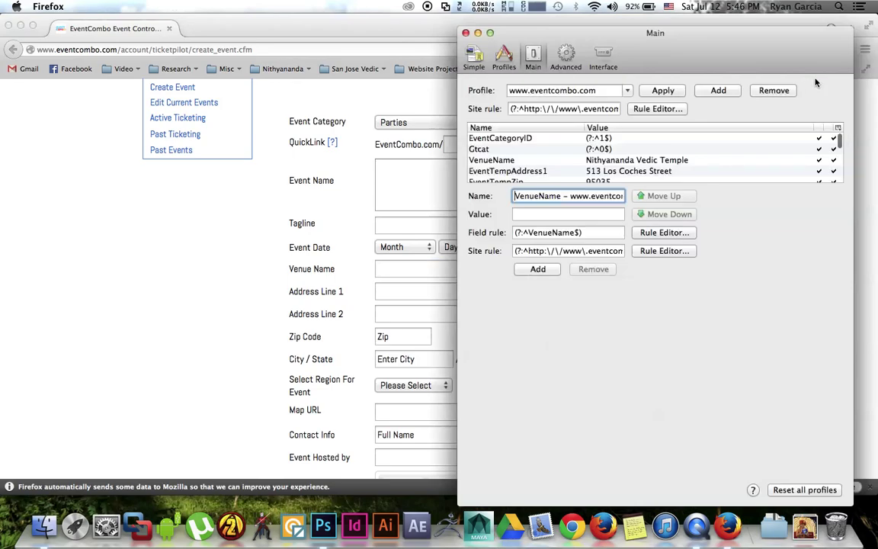
{"action": "left_click_drag", "start_coordinate": [766, 70], "coordinate": [639, 53]}
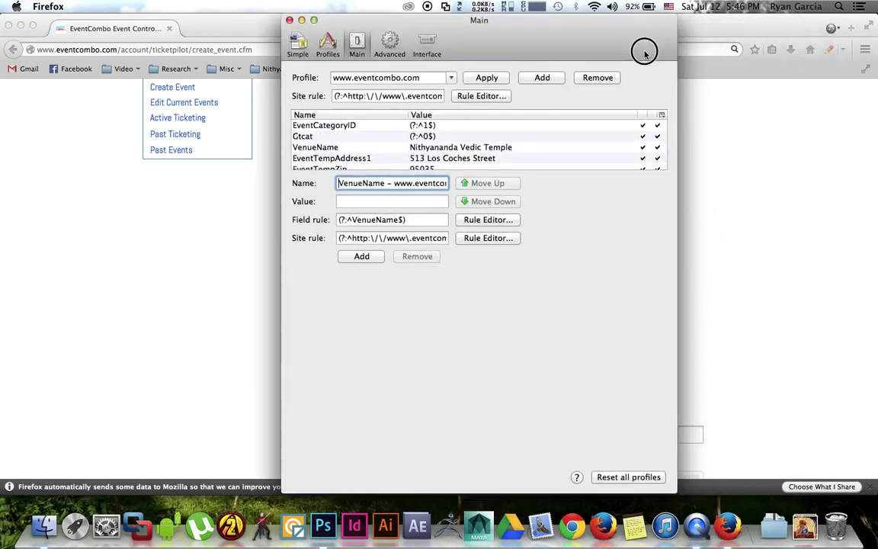
{"action": "left_click", "coordinate": [451, 78]}
{"action": "left_click", "coordinate": [374, 122]}
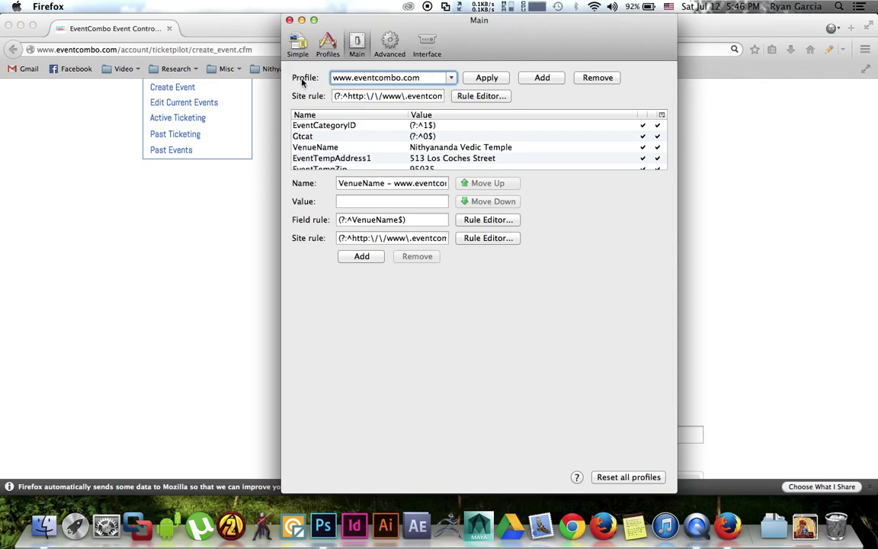
{"action": "scroll", "coordinate": [398, 127], "scroll_direction": "down", "scroll_amount": 3}
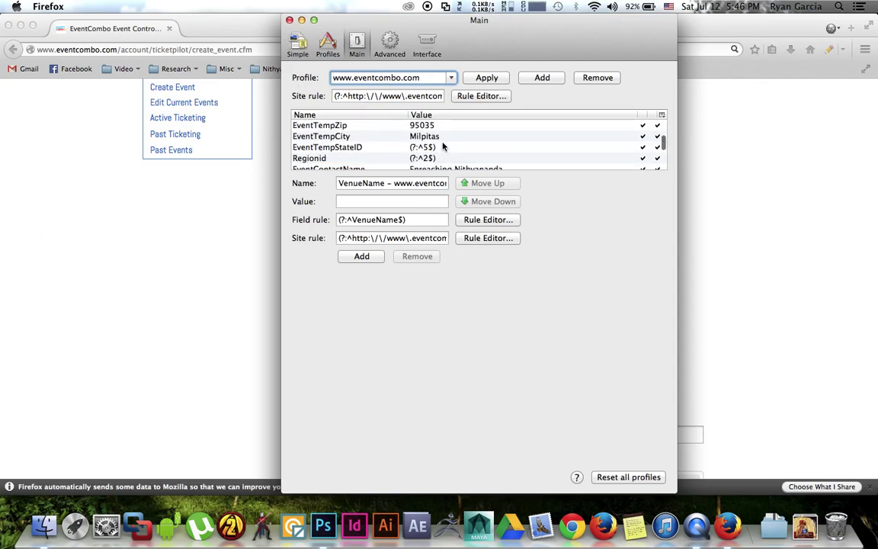
{"action": "scroll", "coordinate": [398, 126], "scroll_direction": "up", "scroll_amount": 3}
{"action": "left_click", "coordinate": [343, 128]}
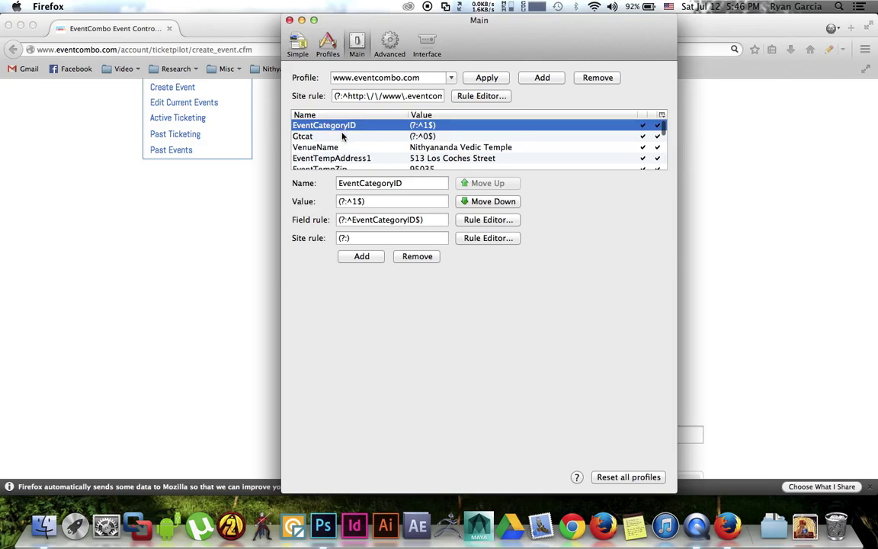
{"action": "scroll", "coordinate": [343, 136], "scroll_direction": "down", "scroll_amount": 1}
{"action": "scroll", "coordinate": [343, 135], "scroll_direction": "down", "scroll_amount": 2}
{"action": "left_click_drag", "start_coordinate": [479, 20], "coordinate": [699, 68]}
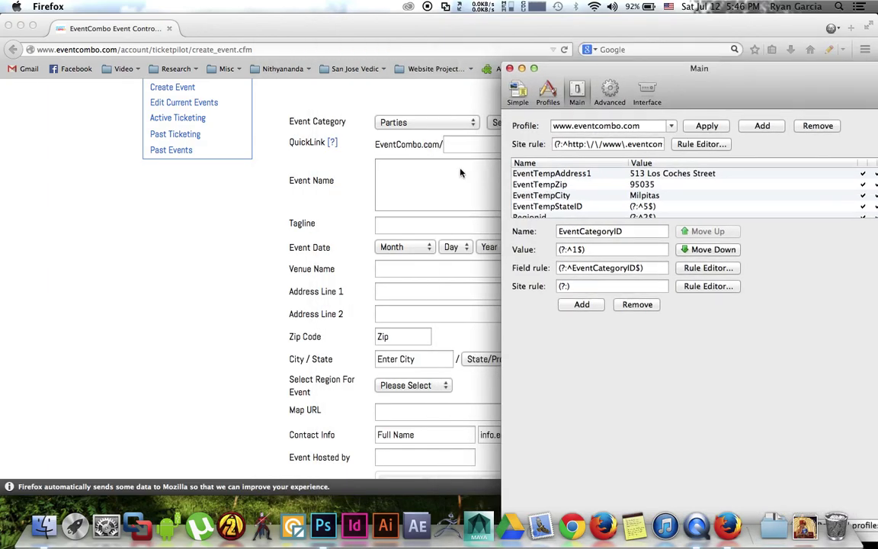
{"action": "left_click", "coordinate": [660, 173]}
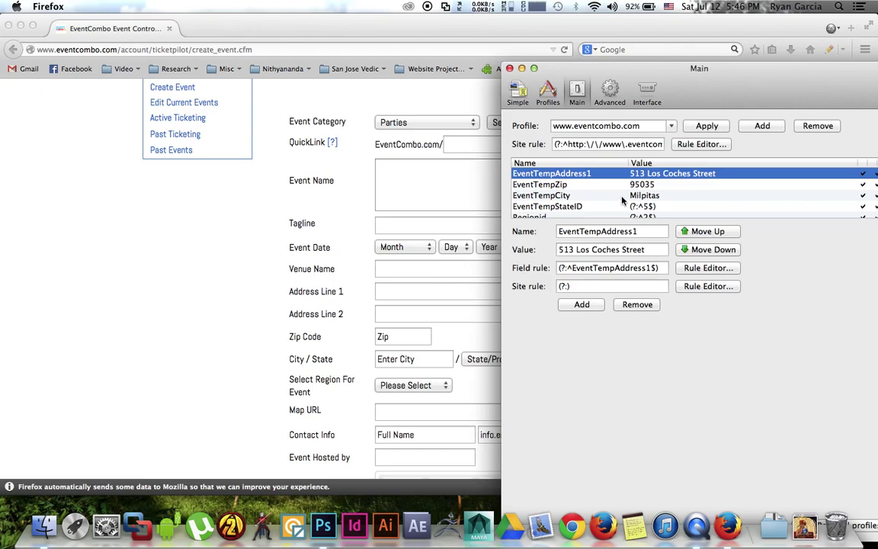
{"action": "scroll", "coordinate": [624, 200], "scroll_direction": "down", "scroll_amount": 3}
{"action": "scroll", "coordinate": [620, 202], "scroll_direction": "up", "scroll_amount": 2}
{"action": "scroll", "coordinate": [620, 202], "scroll_direction": "up", "scroll_amount": 3}
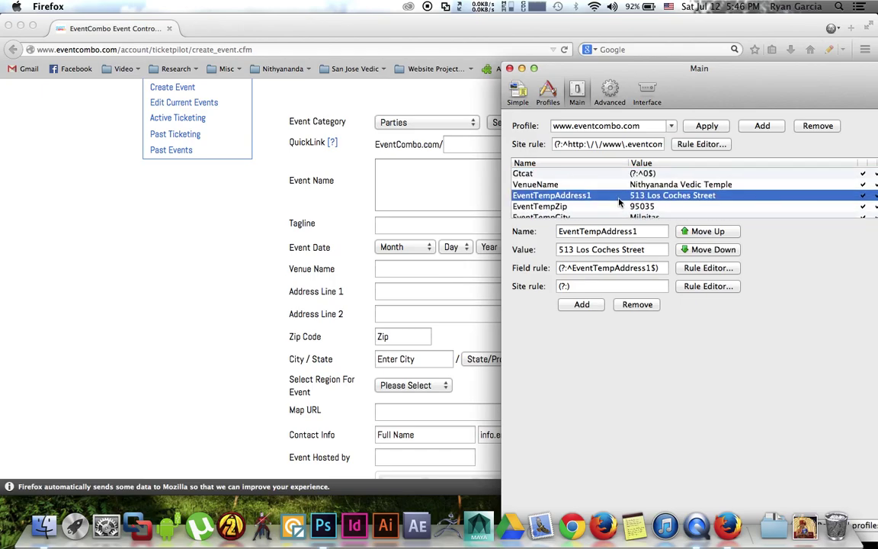
{"action": "scroll", "coordinate": [620, 202], "scroll_direction": "down", "scroll_amount": 4}
{"action": "scroll", "coordinate": [620, 202], "scroll_direction": "down", "scroll_amount": 3}
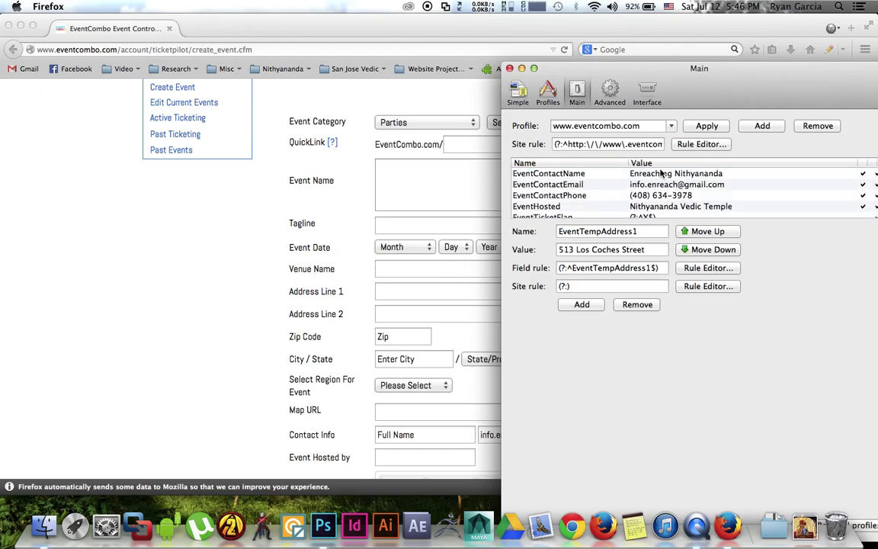
{"action": "left_click", "coordinate": [644, 200]}
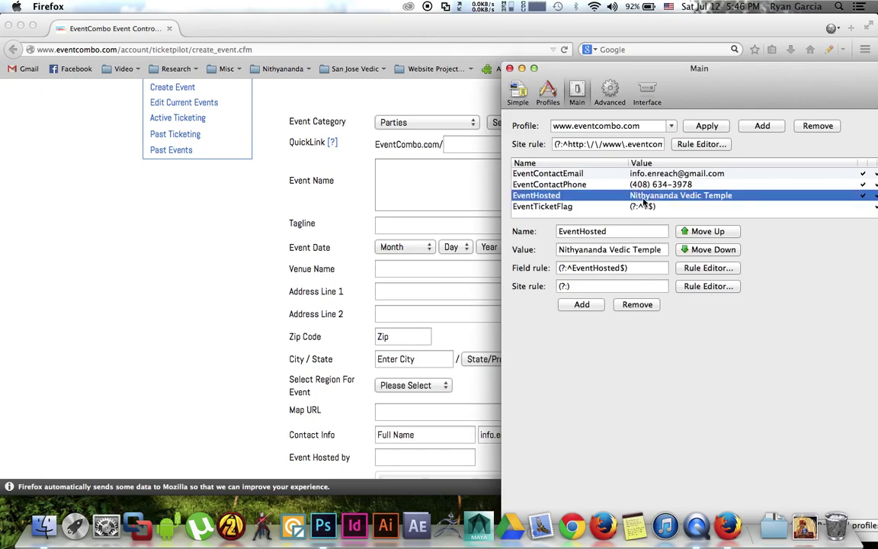
{"action": "left_click", "coordinate": [608, 185]}
{"action": "scroll", "coordinate": [608, 184], "scroll_direction": "up", "scroll_amount": 3}
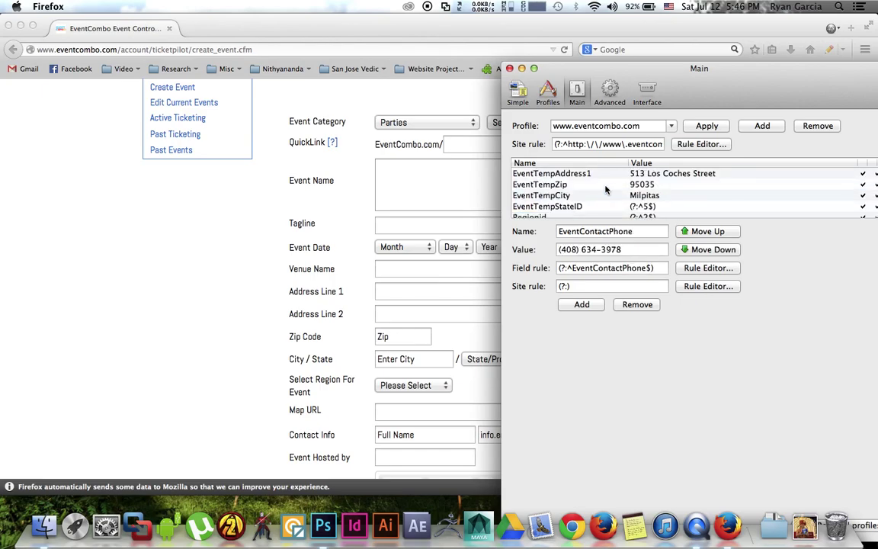
{"action": "left_click", "coordinate": [607, 185]}
{"action": "key", "text": "Up"}
{"action": "scroll", "coordinate": [604, 186], "scroll_direction": "up", "scroll_amount": 2}
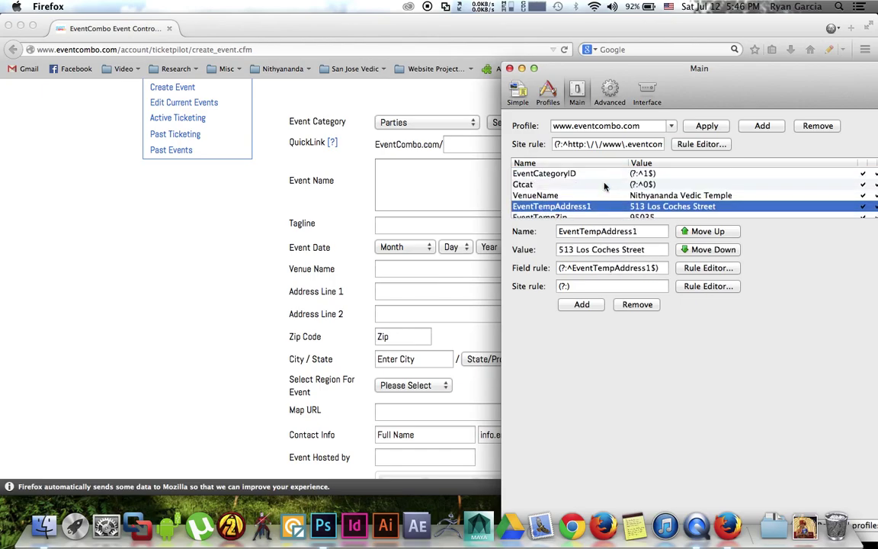
{"action": "left_click", "coordinate": [607, 174]}
{"action": "left_click_drag", "start_coordinate": [607, 72], "coordinate": [612, 60]}
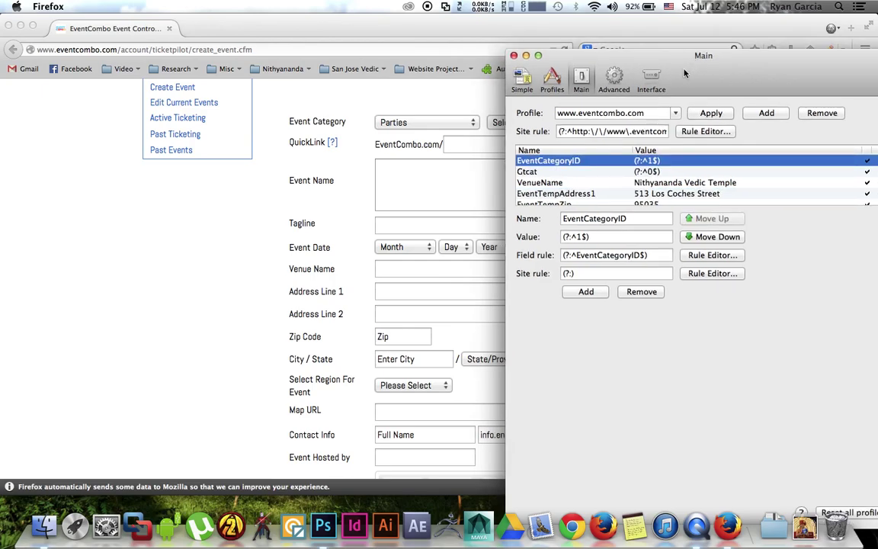
- Close the preferences, focus the empty Venue Name field, and show the Autofill Forms profiles
{"action": "key", "text": "Escape"}
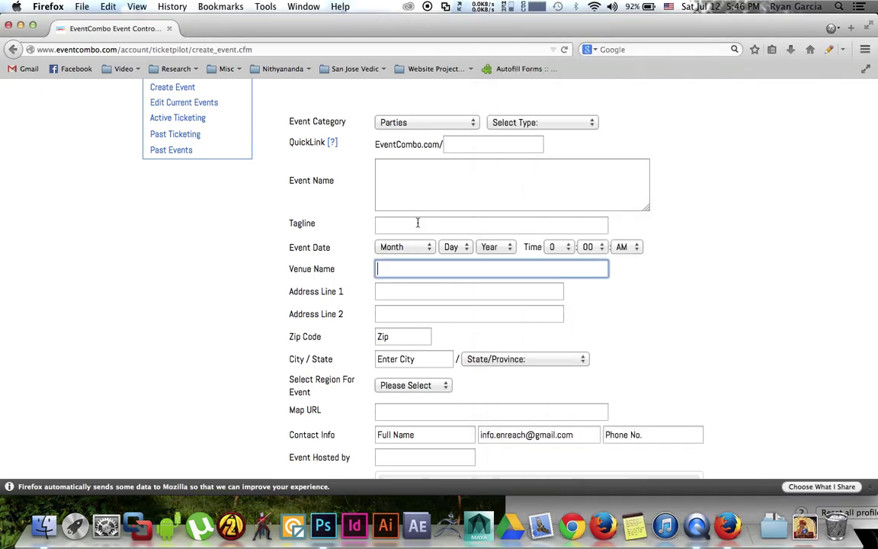
{"action": "left_click", "coordinate": [407, 266]}
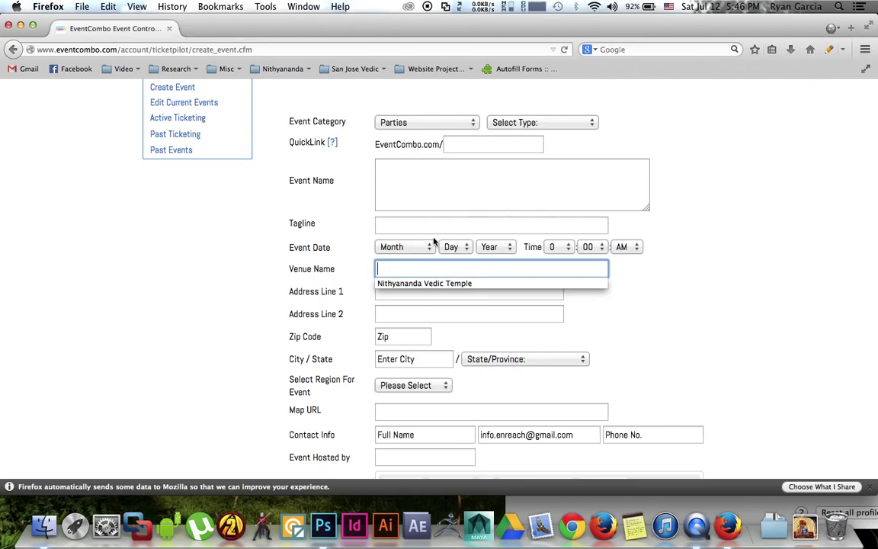
{"action": "left_click", "coordinate": [392, 311]}
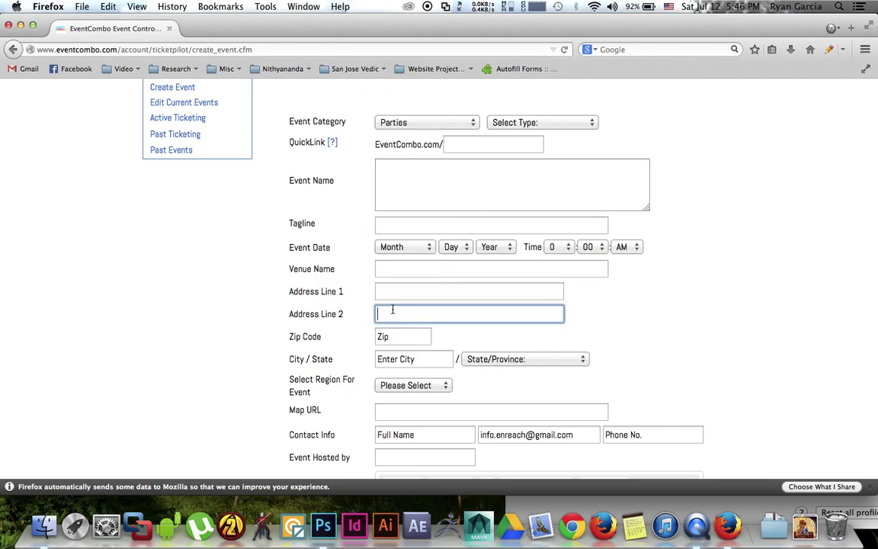
{"action": "left_click", "coordinate": [399, 266]}
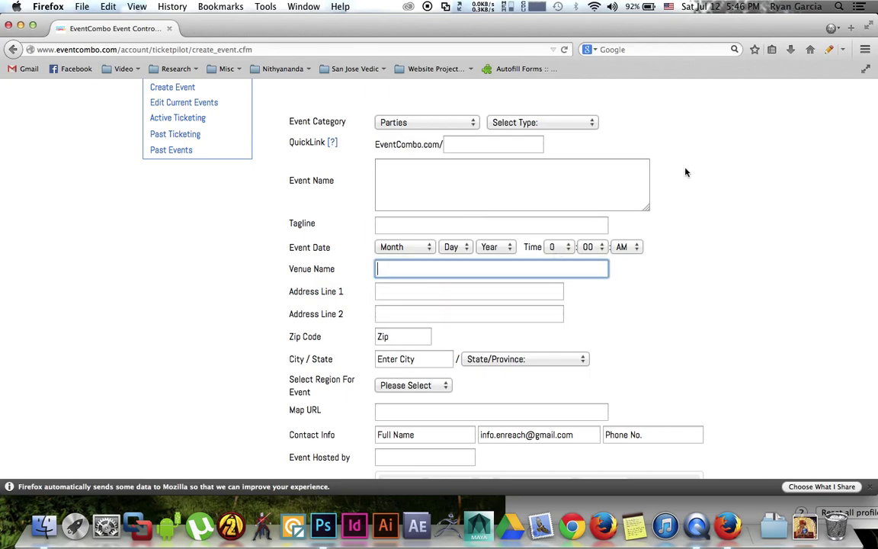
{"action": "left_click", "coordinate": [830, 50]}
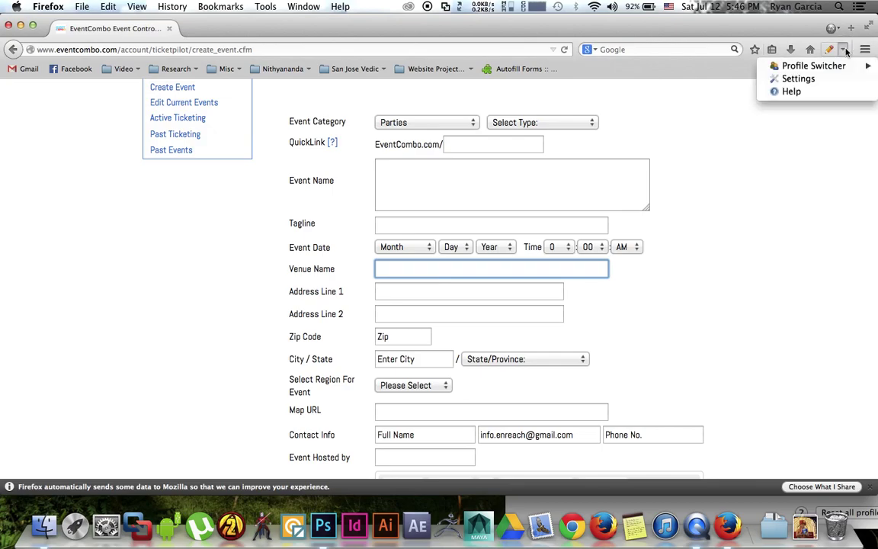
{"action": "mouse_move", "coordinate": [828, 67]}
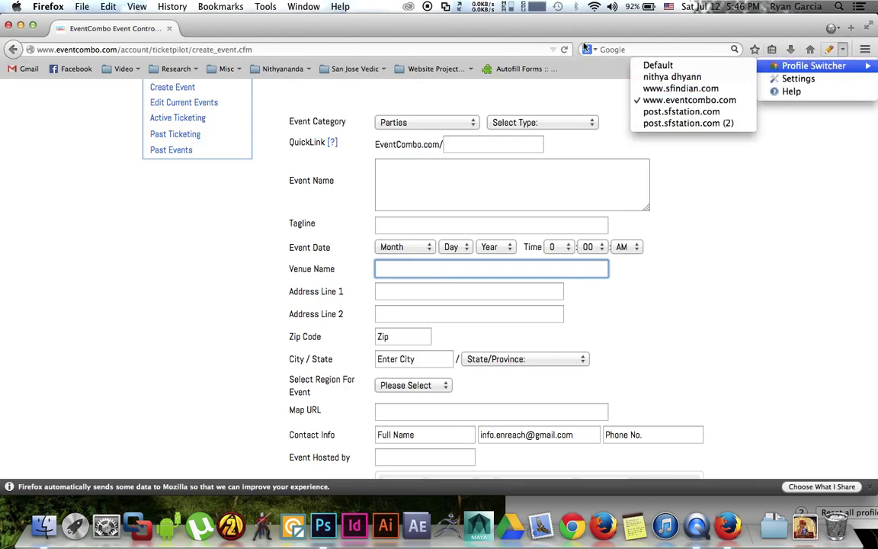
{"action": "left_click", "coordinate": [728, 103]}
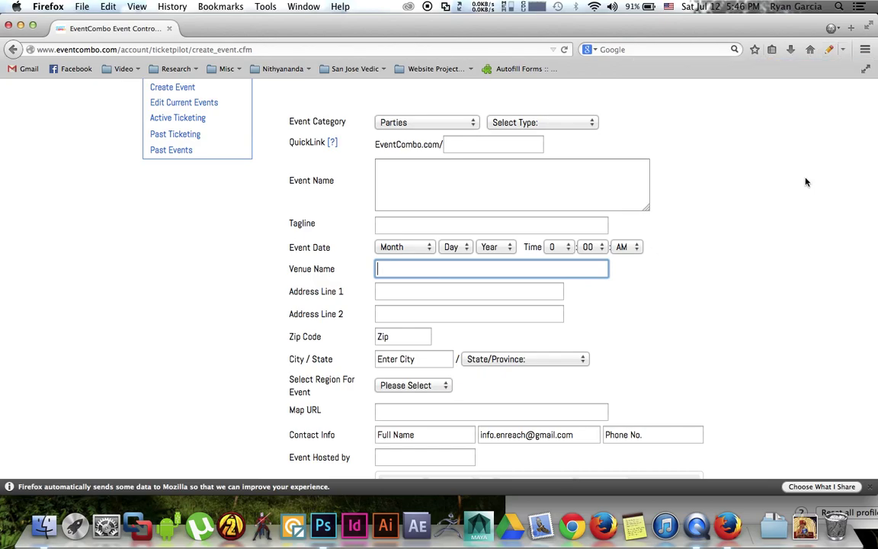
{"action": "left_click", "coordinate": [830, 51]}
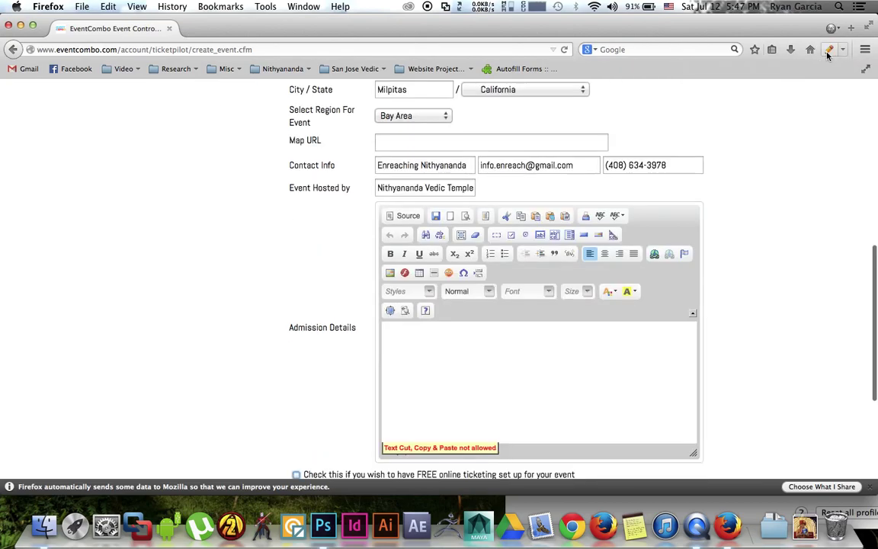
{"action": "scroll", "coordinate": [753, 186], "scroll_direction": "up", "scroll_amount": 3}
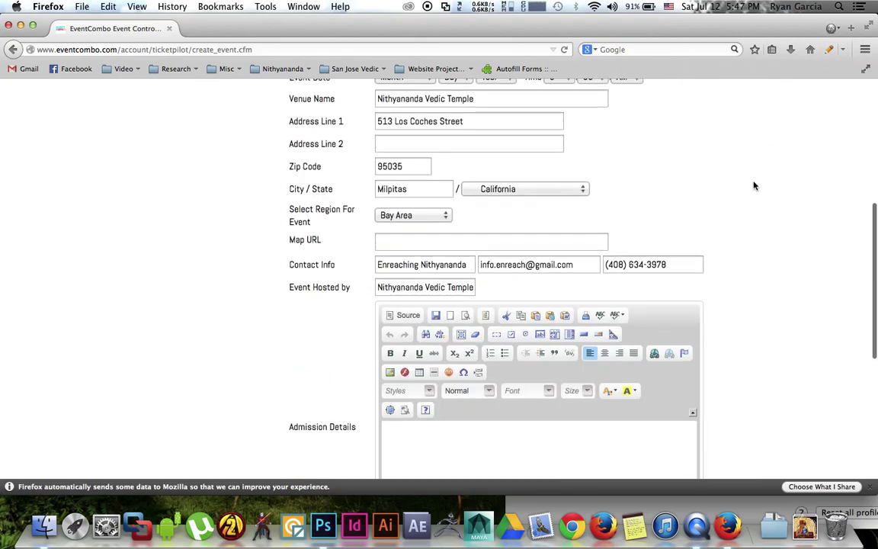
{"action": "scroll", "coordinate": [754, 186], "scroll_direction": "up", "scroll_amount": 5}
{"action": "scroll", "coordinate": [683, 237], "scroll_direction": "down", "scroll_amount": 5}
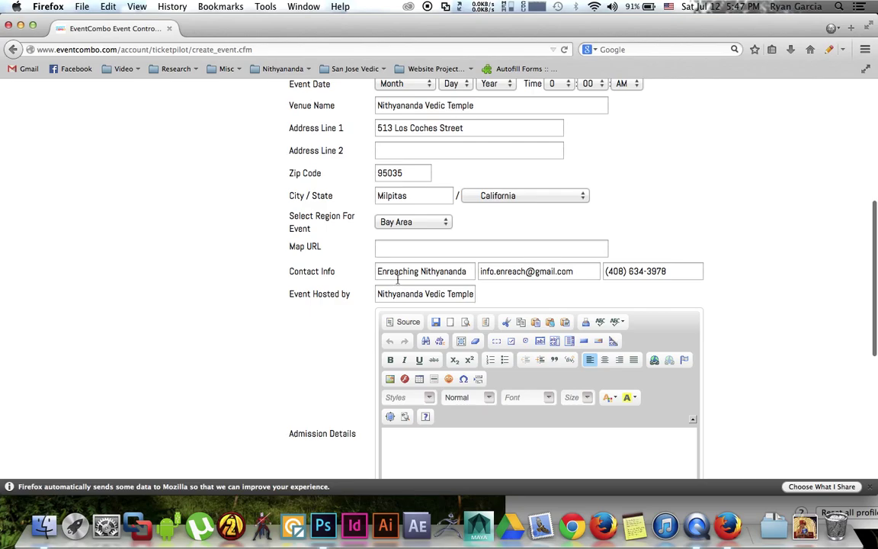
{"action": "scroll", "coordinate": [453, 307], "scroll_direction": "down", "scroll_amount": 3}
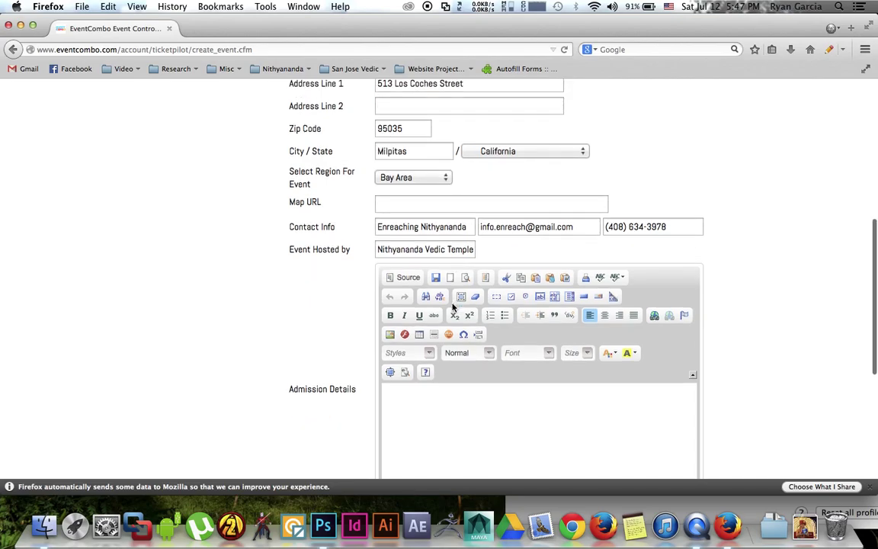
{"action": "scroll", "coordinate": [414, 331], "scroll_direction": "up", "scroll_amount": 6}
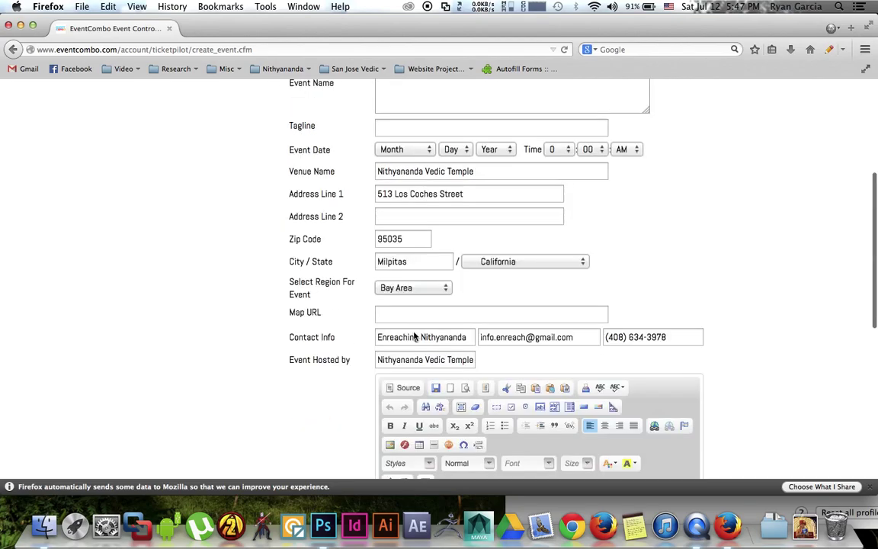
{"action": "scroll", "coordinate": [421, 140], "scroll_direction": "up", "scroll_amount": 1}
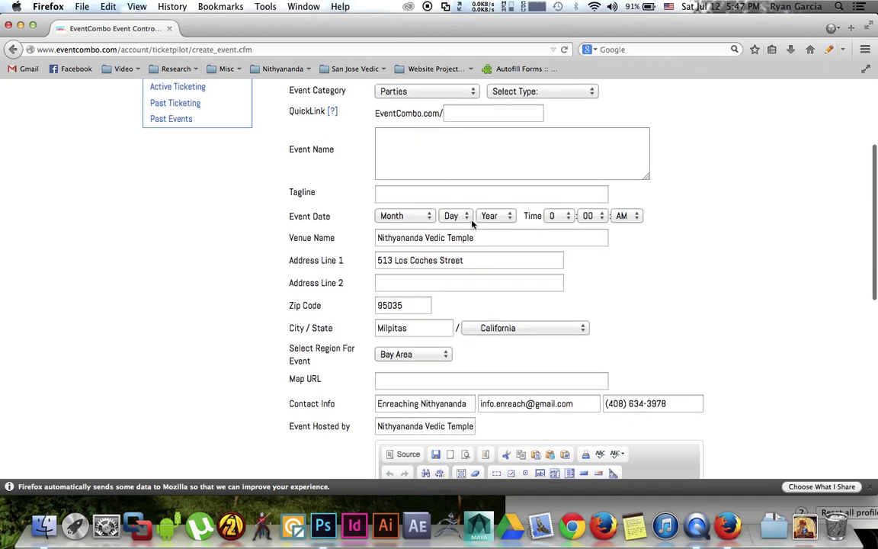
{"action": "scroll", "coordinate": [415, 343], "scroll_direction": "down", "scroll_amount": 5}
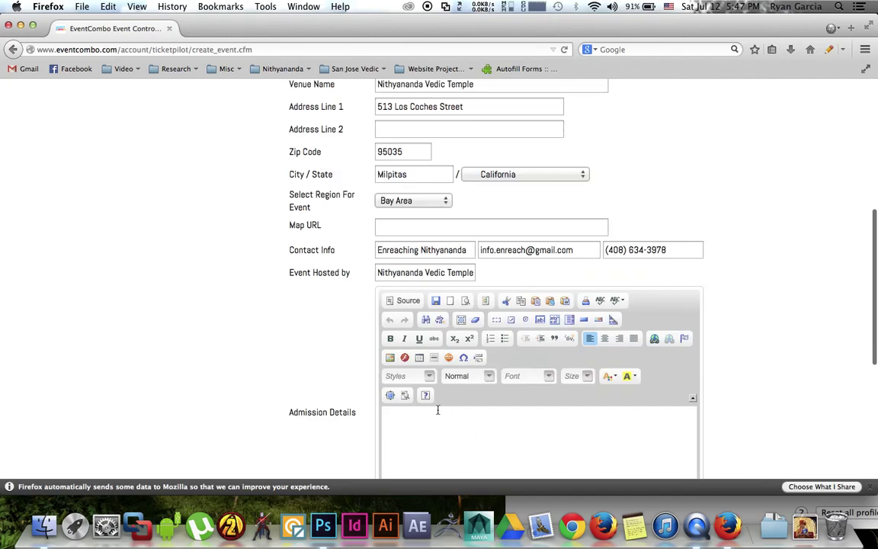
{"action": "scroll", "coordinate": [439, 412], "scroll_direction": "down", "scroll_amount": 2}
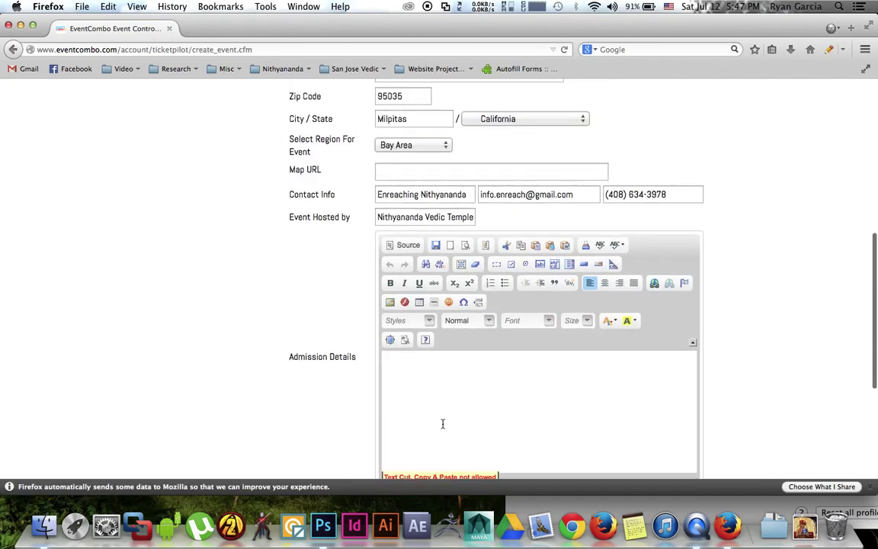
{"action": "scroll", "coordinate": [442, 424], "scroll_direction": "down", "scroll_amount": 1}
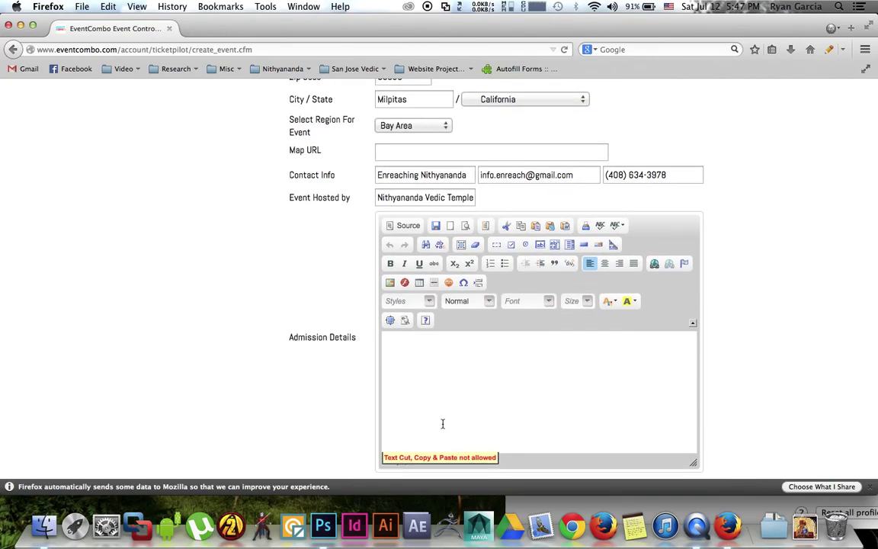
{"action": "scroll", "coordinate": [442, 424], "scroll_direction": "up", "scroll_amount": 2}
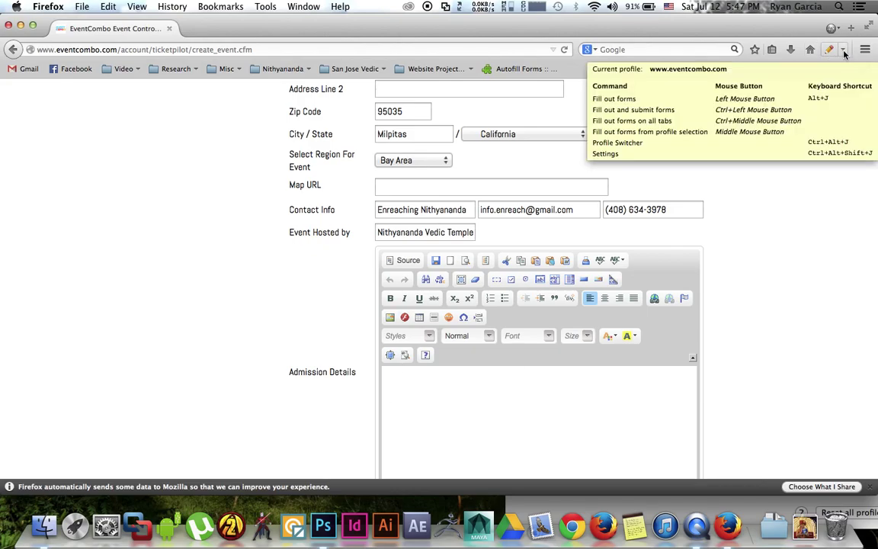
{"action": "scroll", "coordinate": [744, 125], "scroll_direction": "up", "scroll_amount": 3}
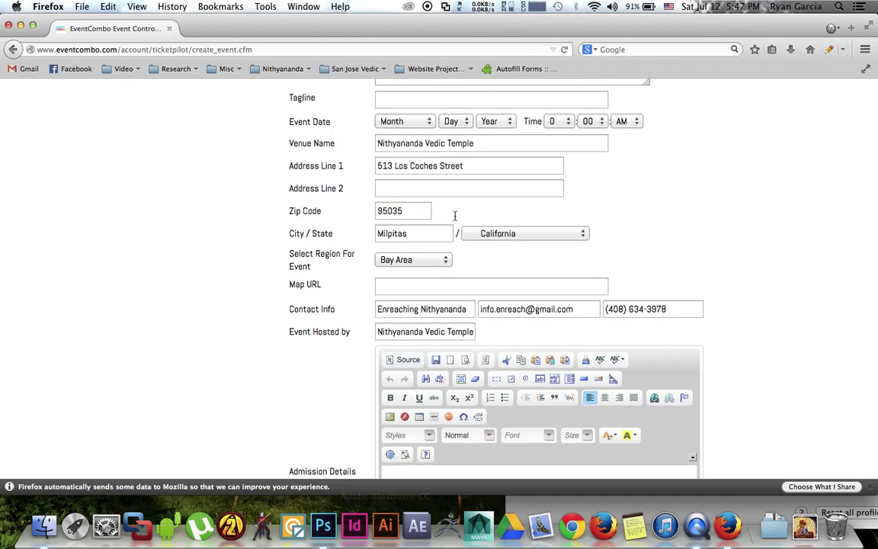
{"action": "scroll", "coordinate": [462, 357], "scroll_direction": "down", "scroll_amount": 10}
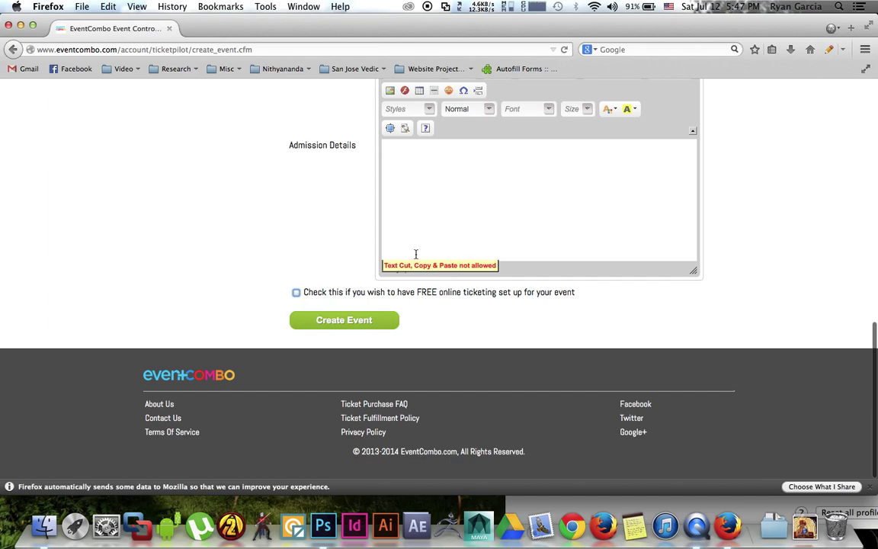
{"action": "scroll", "coordinate": [722, 243], "scroll_direction": "up", "scroll_amount": 2}
{"action": "scroll", "coordinate": [723, 243], "scroll_direction": "up", "scroll_amount": 10}
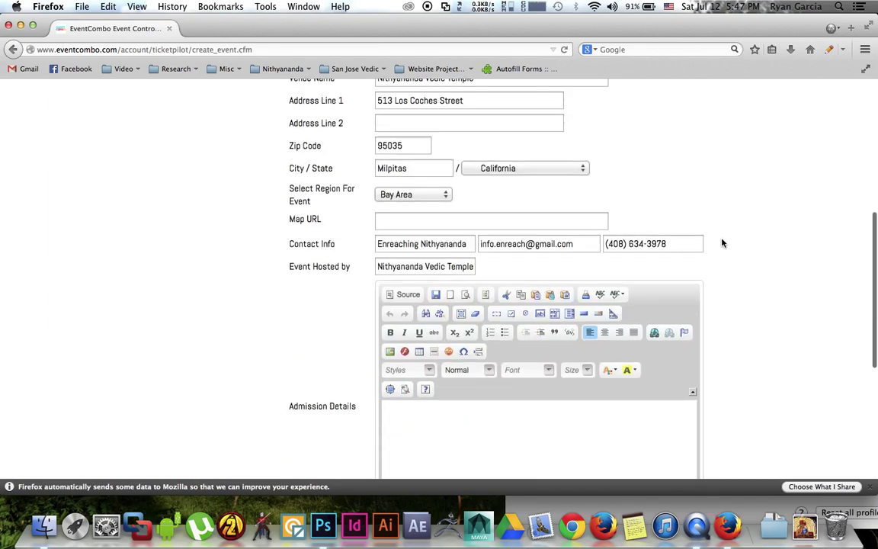
{"action": "scroll", "coordinate": [723, 244], "scroll_direction": "up", "scroll_amount": 6}
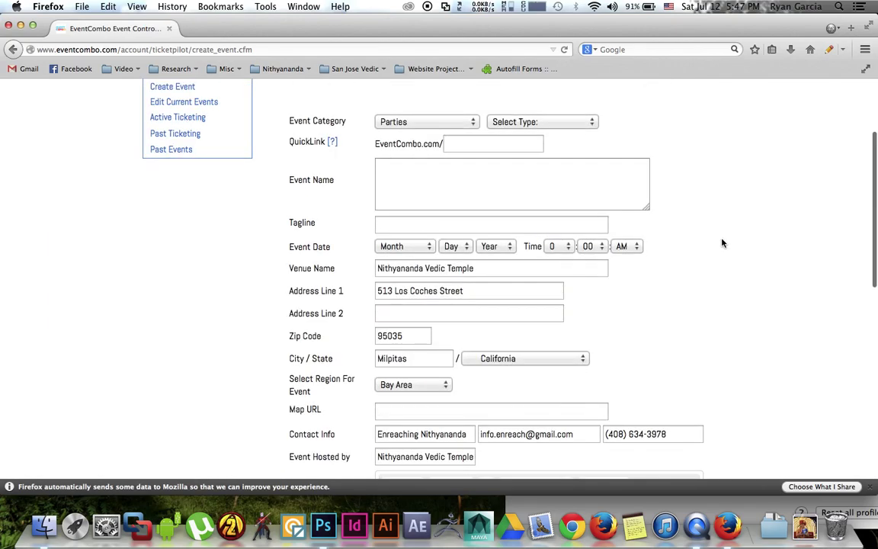